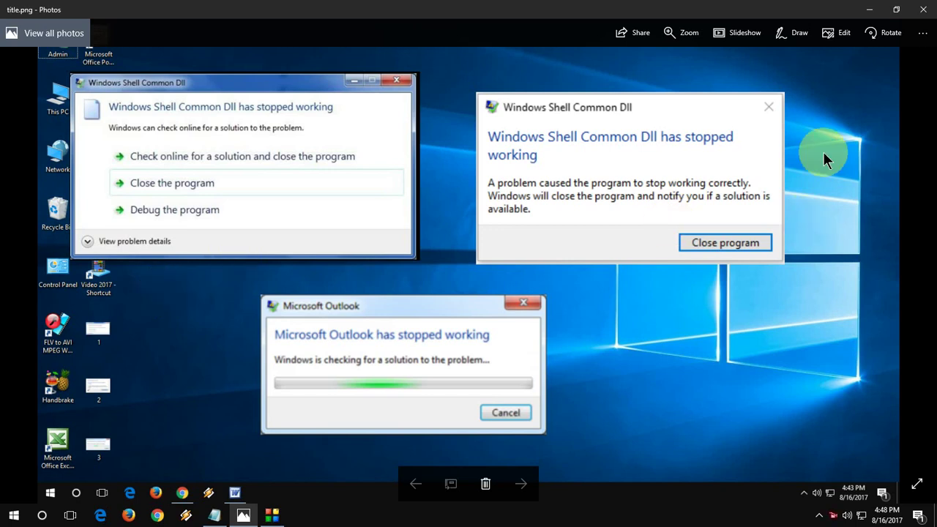
Close the Photos image showing the shell DLL and Outlook error messages
click(921, 20)
Refresh the desktop and bring up the This PC context menu
right_click(390, 130)
click(410, 162)
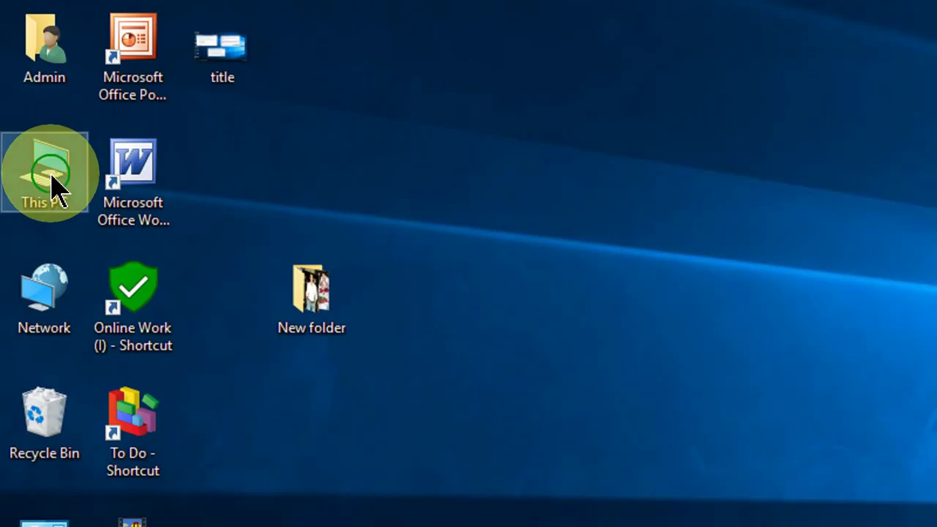
right_click(25, 87)
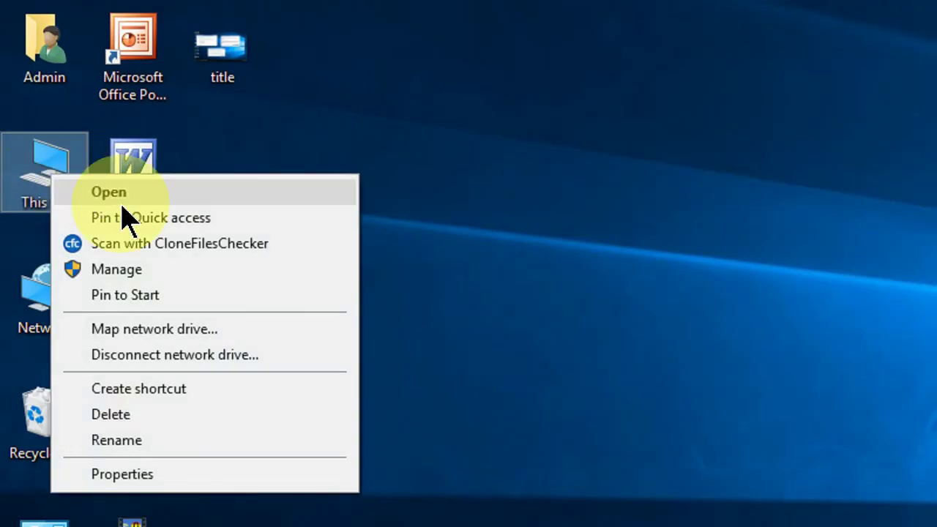
In Computer Management's Device Manager, check High Definition Audio Device under Sound, video and game controllers
click(242, 276)
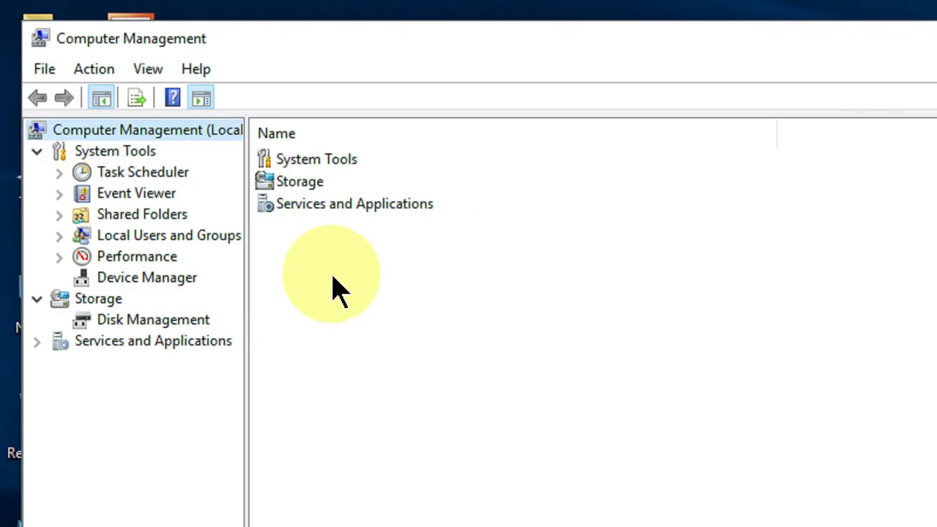
click(179, 282)
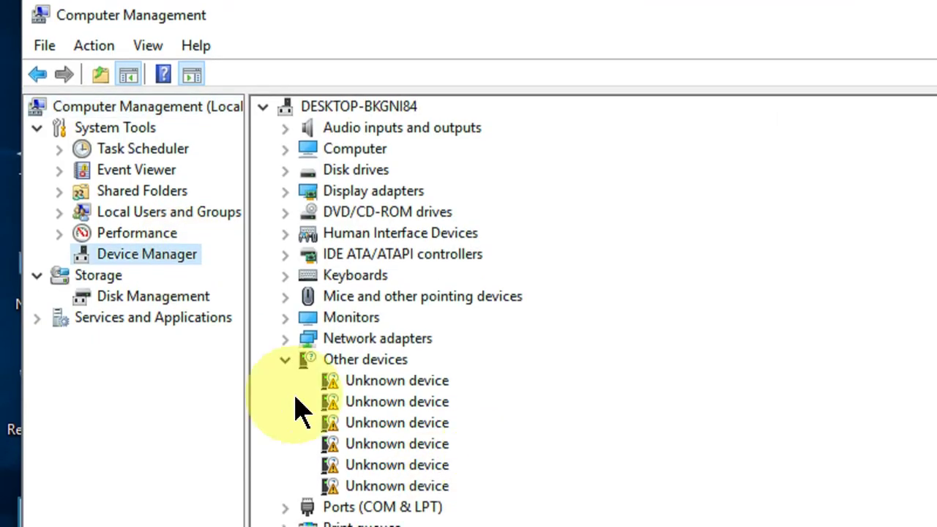
click(285, 362)
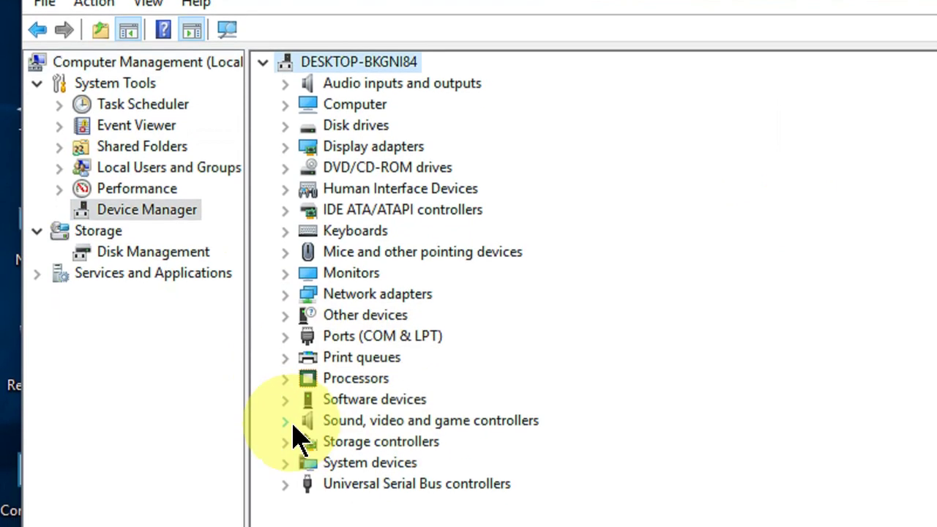
click(286, 412)
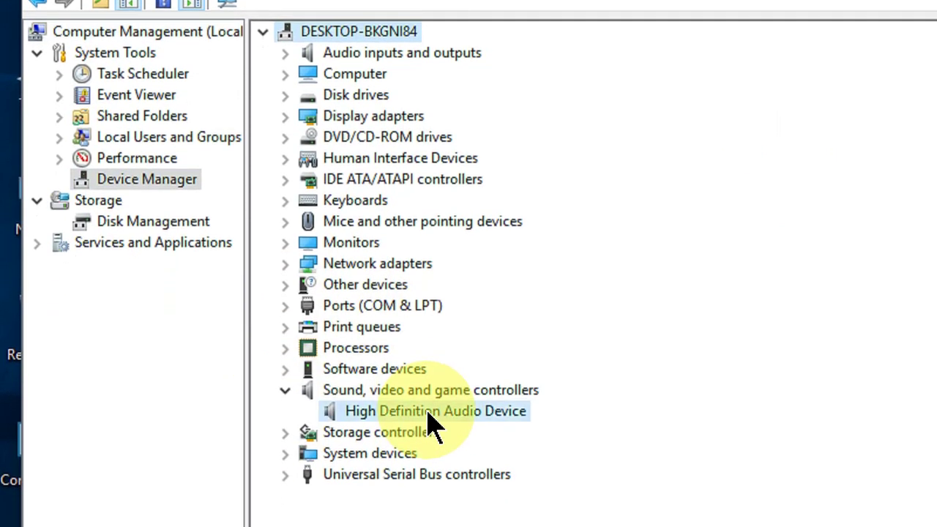
right_click(428, 414)
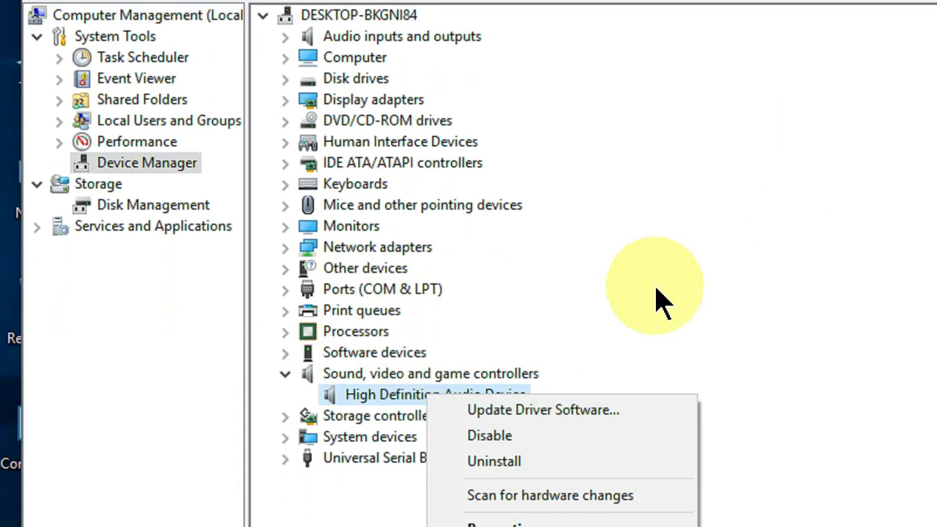
click(286, 373)
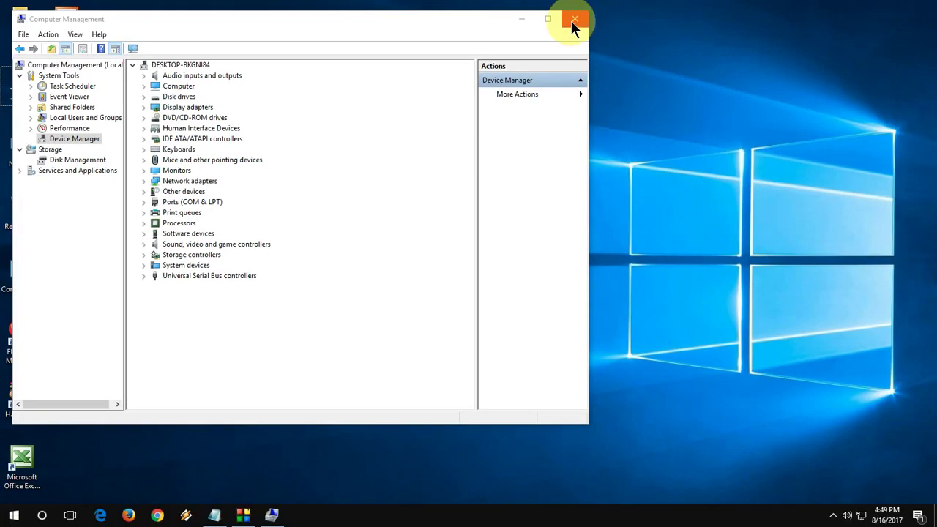
Close Computer Management and enter regsvr32 /i shell32.dll in an administrator Command Prompt
click(573, 21)
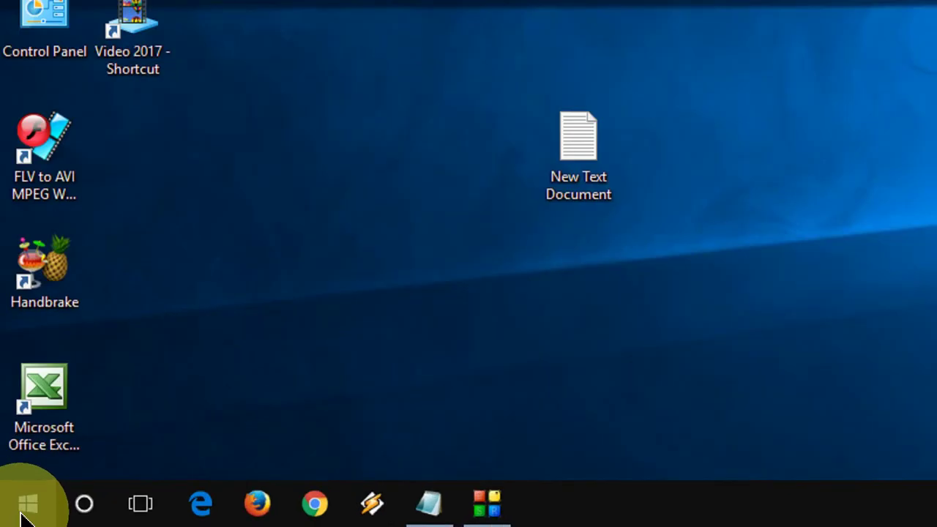
right_click(22, 516)
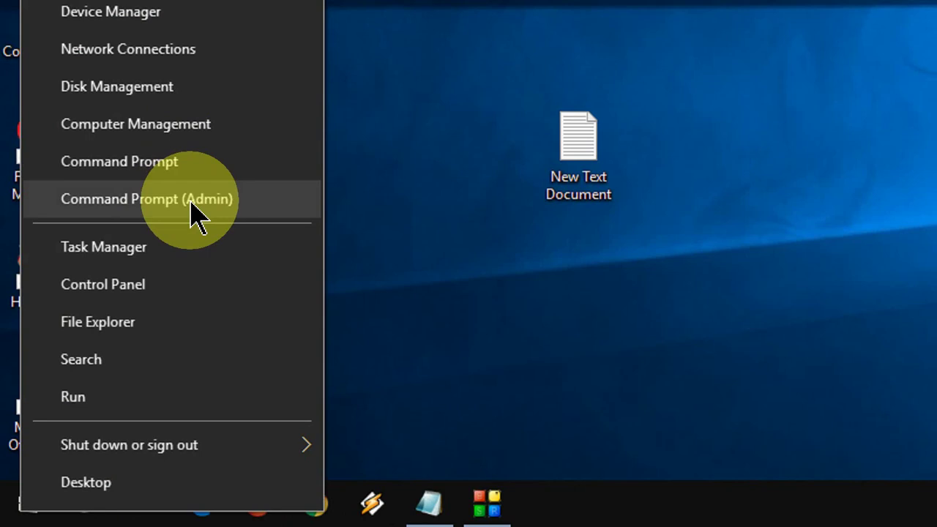
click(164, 207)
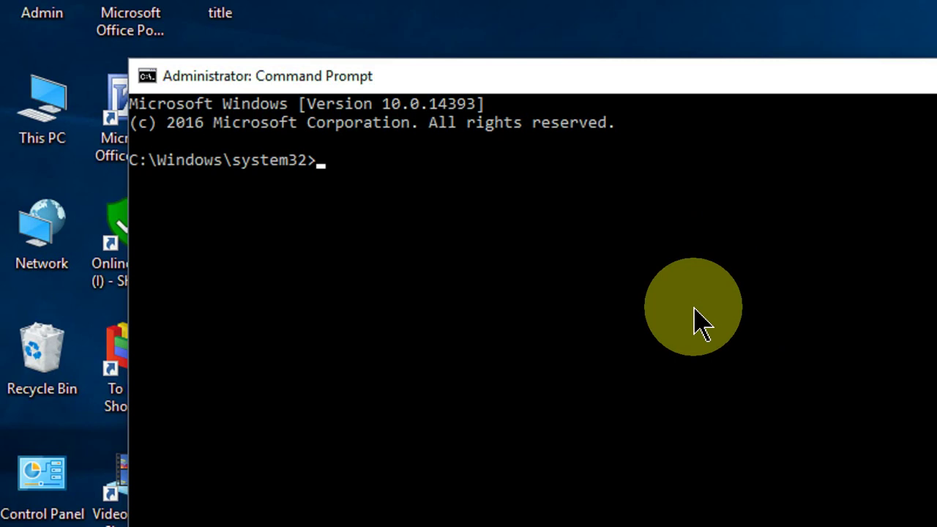
text(regsvr32 /i shell32.dll)
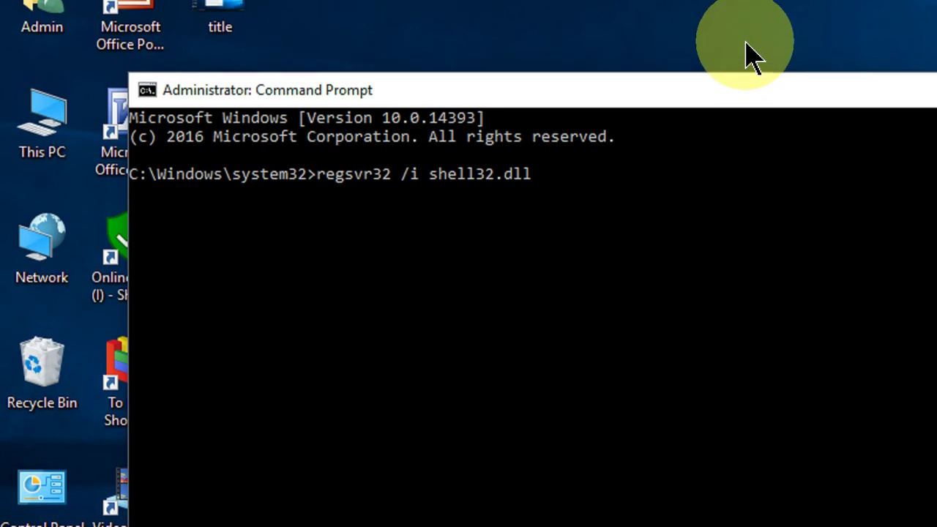
click(536, 62)
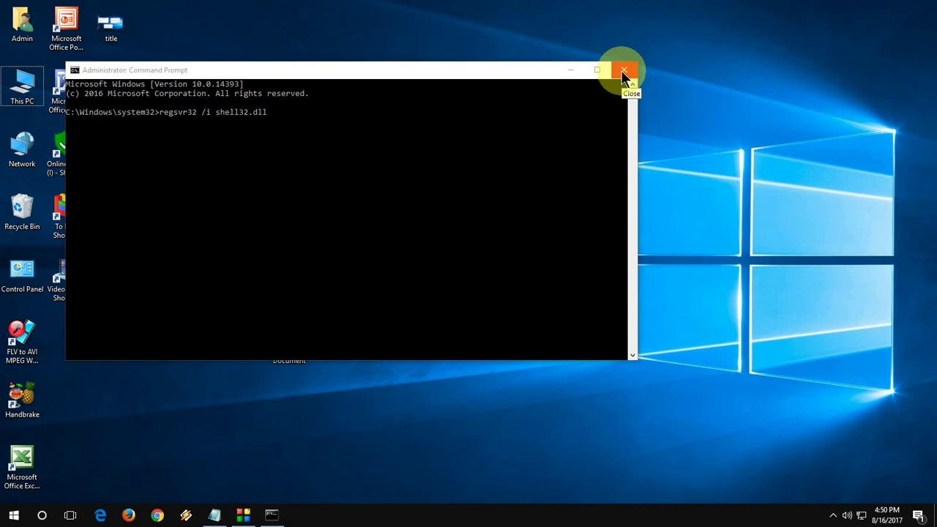
Close the Command Prompt and launch Windows PowerShell from Start search
click(623, 71)
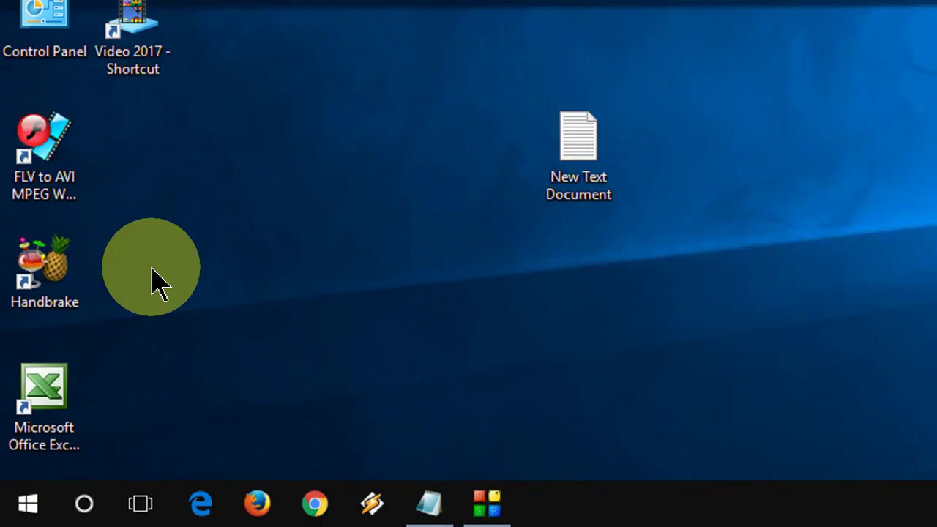
key(super)
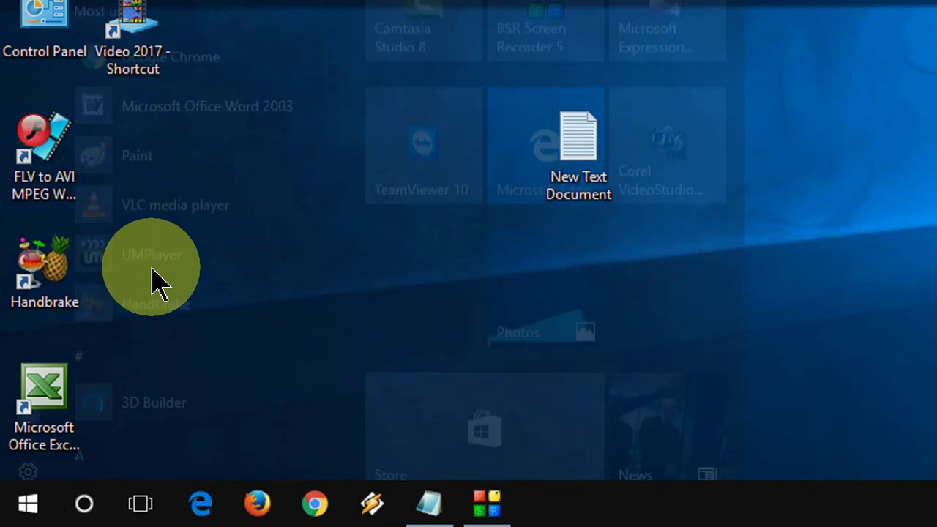
text(powershell)
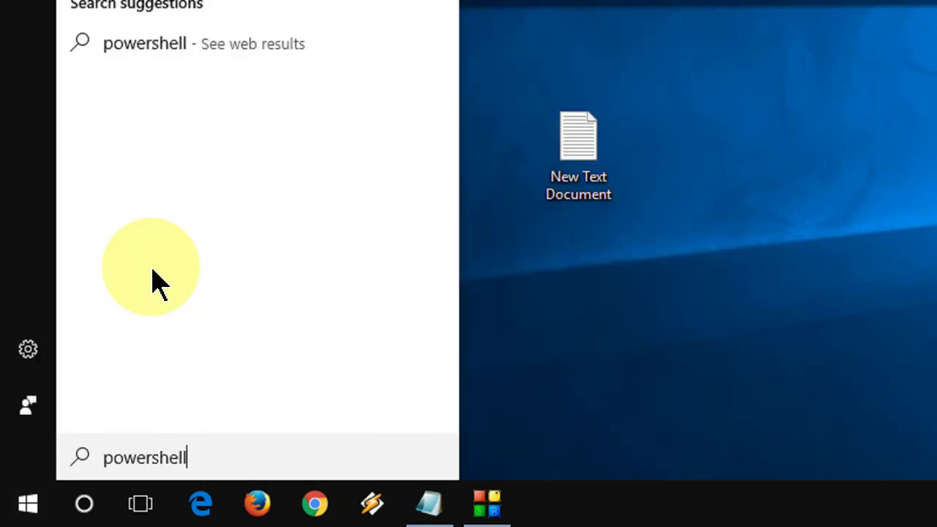
click(287, 25)
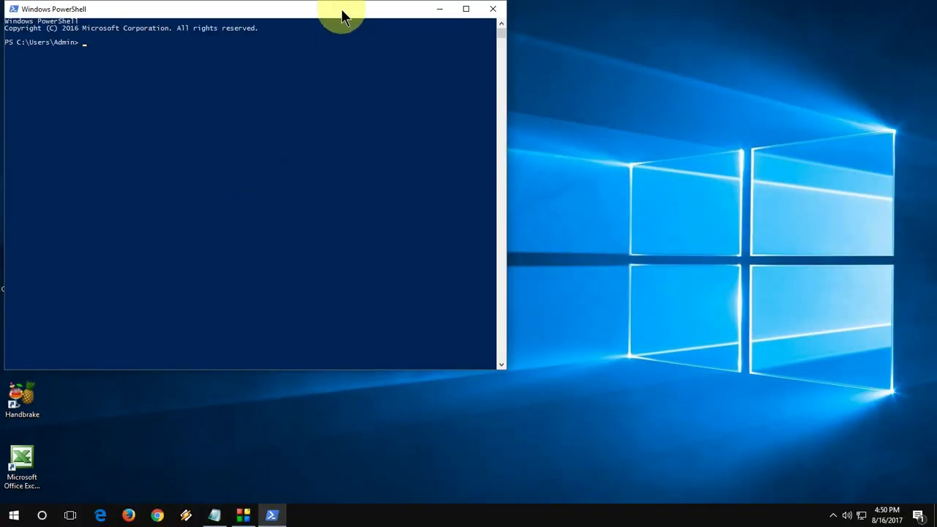
drag(345, 15, 570, 11)
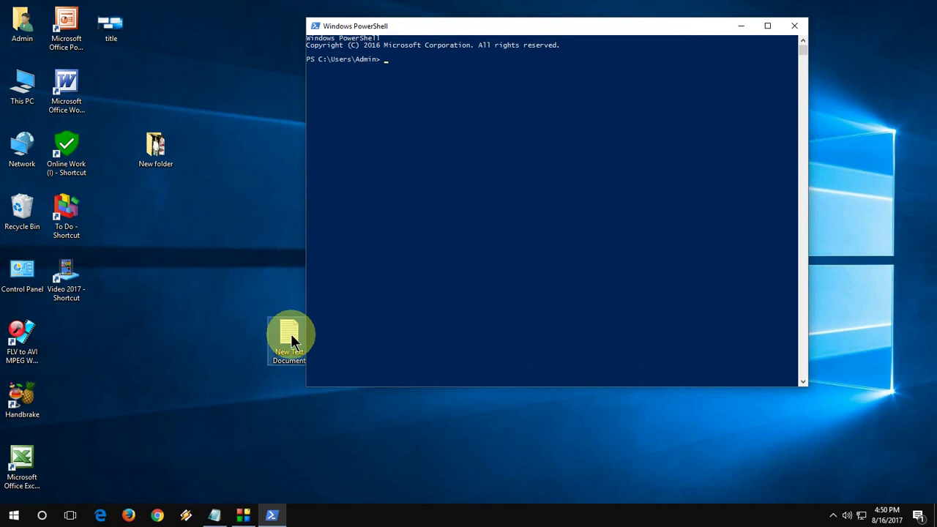
Copy the Set-ExecutionPolicy Unrestricted -Scope CurrentUser line from Notepad into PowerShell
double_click(289, 338)
drag(364, 189, 696, 191)
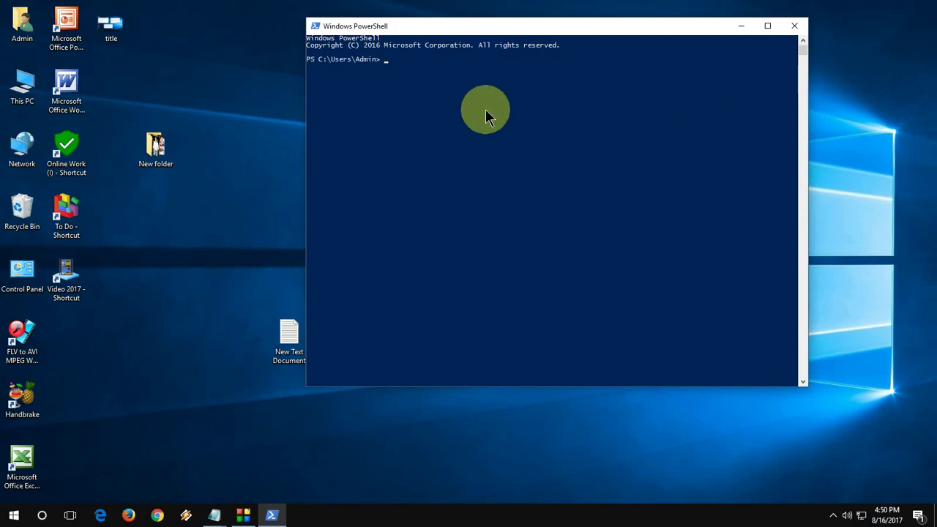
right_click(422, 103)
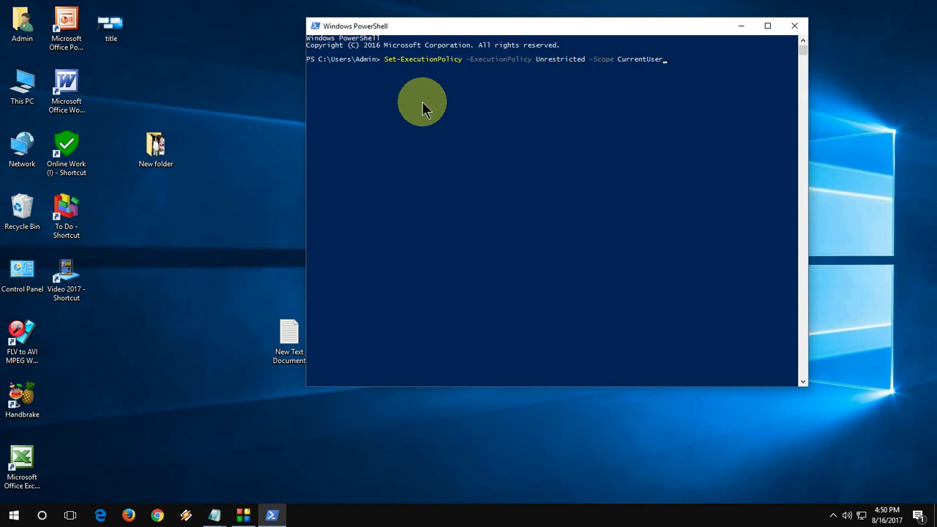
Close Windows PowerShell and refresh the desktop
click(788, 30)
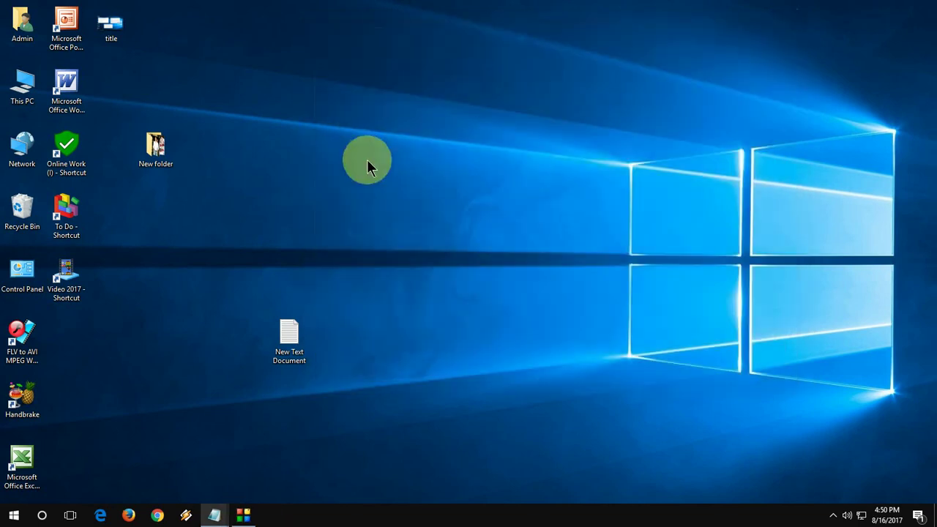
right_click(349, 162)
click(374, 198)
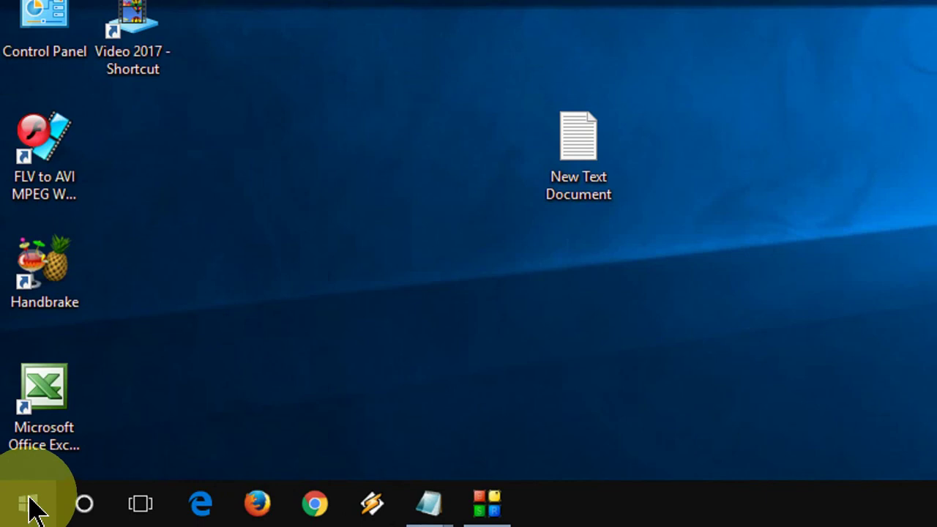
Enter sfc /scannow in an administrator Command Prompt
right_click(29, 508)
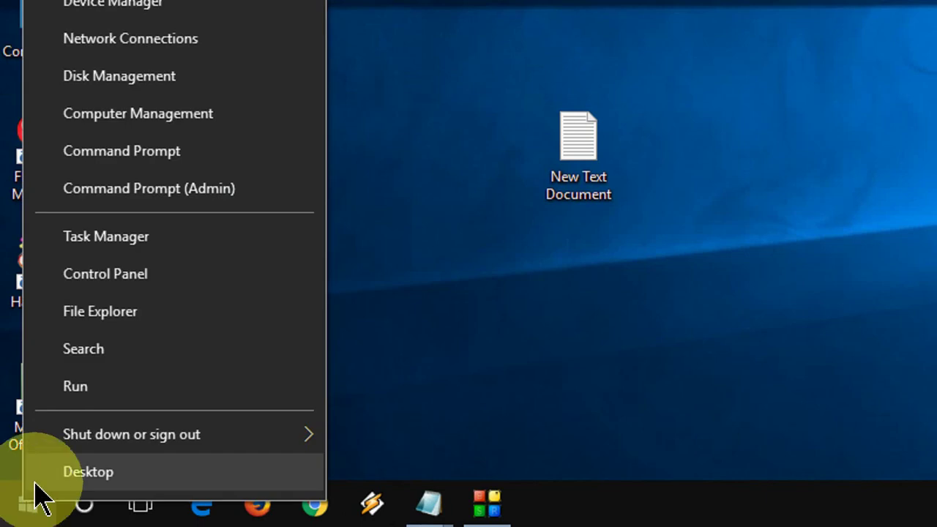
click(234, 189)
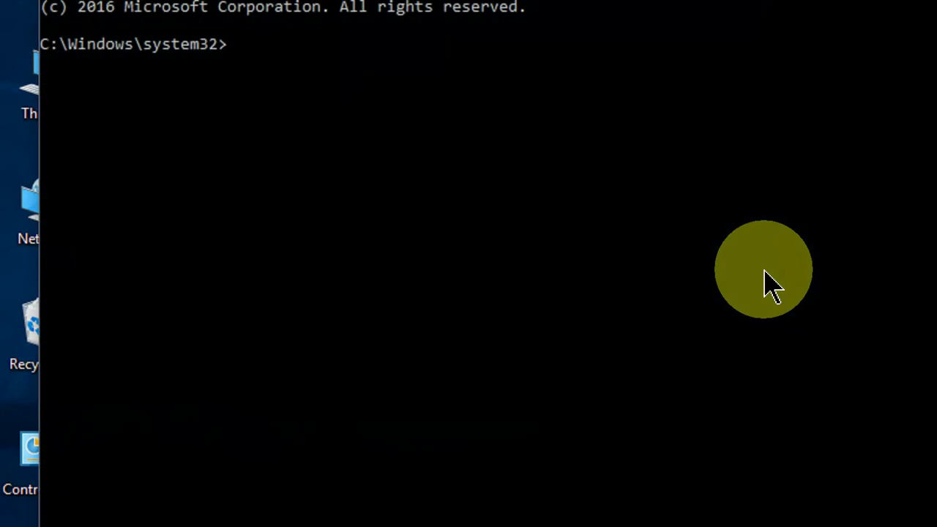
text(sfc)
text( /s)
text(cannow)
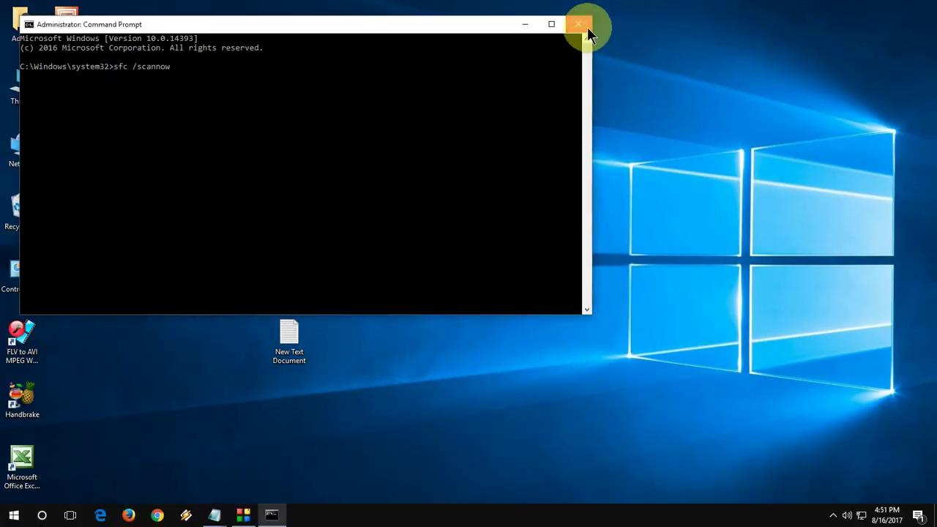
click(578, 24)
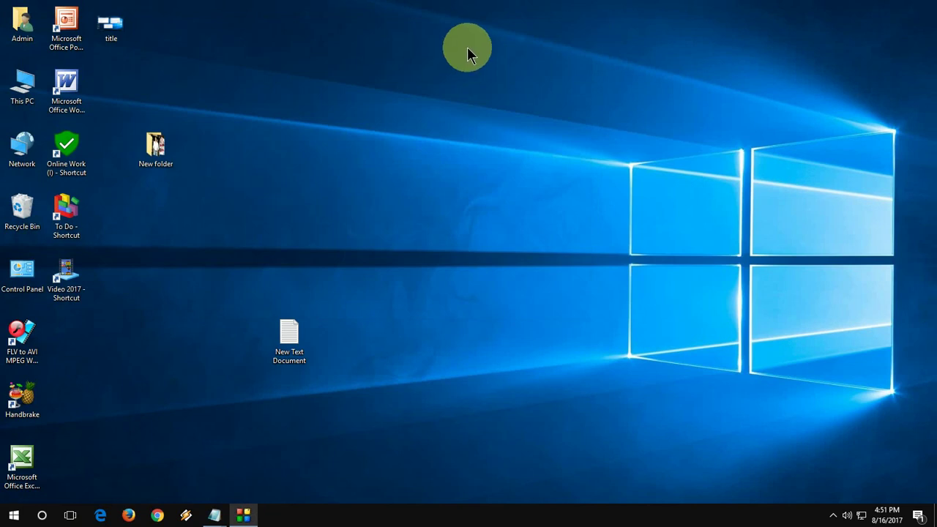
right_click(465, 47)
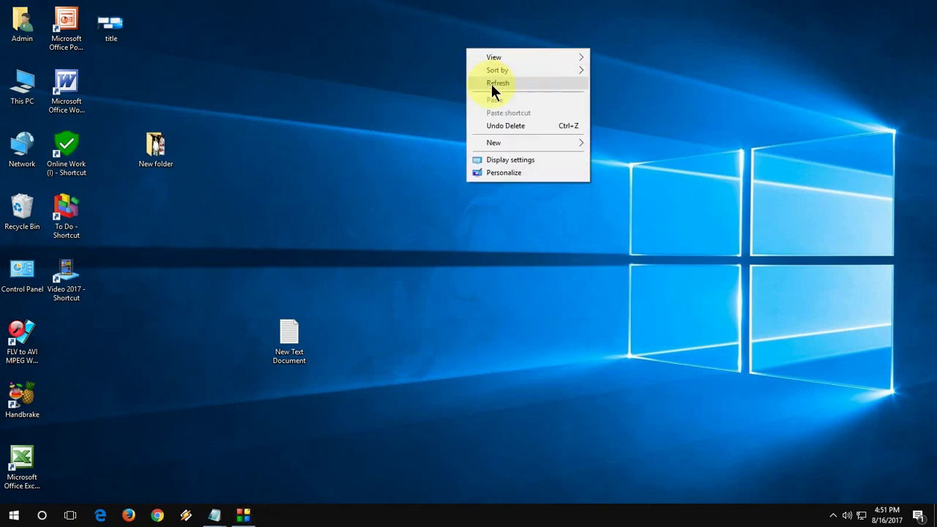
click(491, 82)
right_click(491, 84)
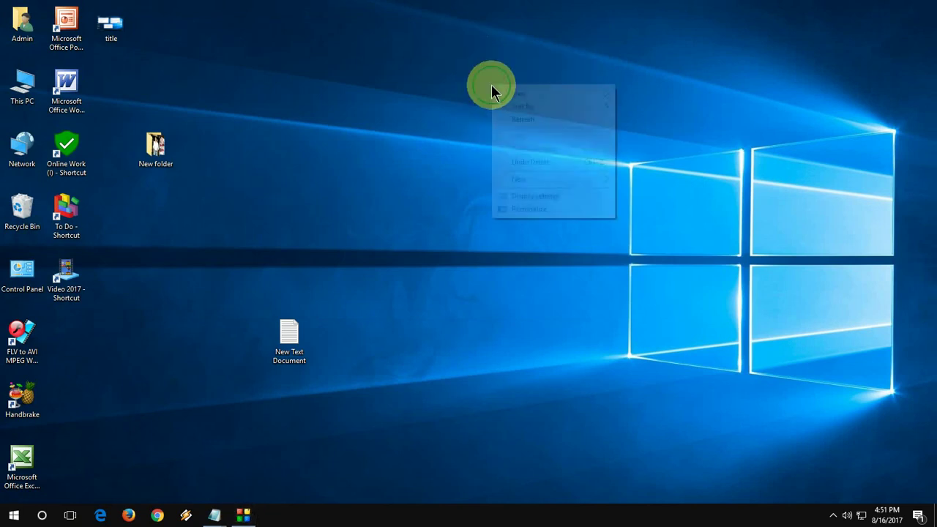
click(514, 122)
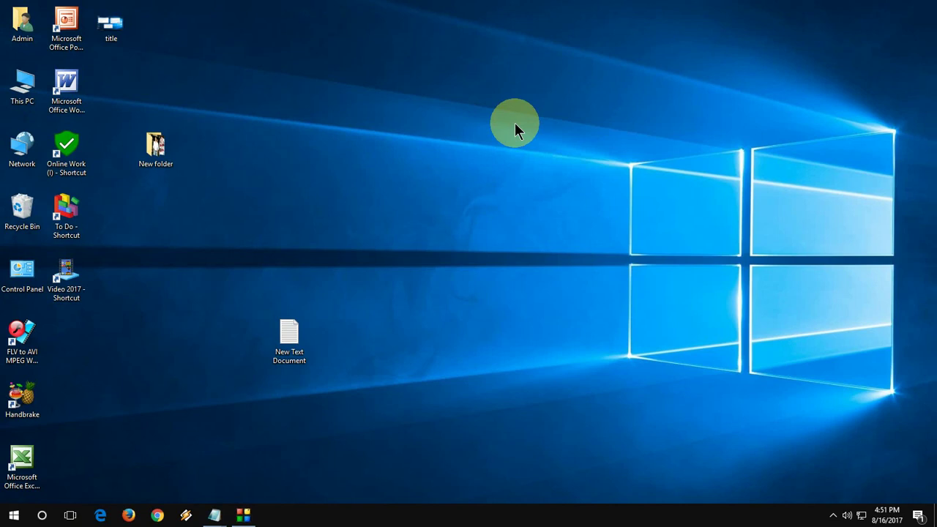